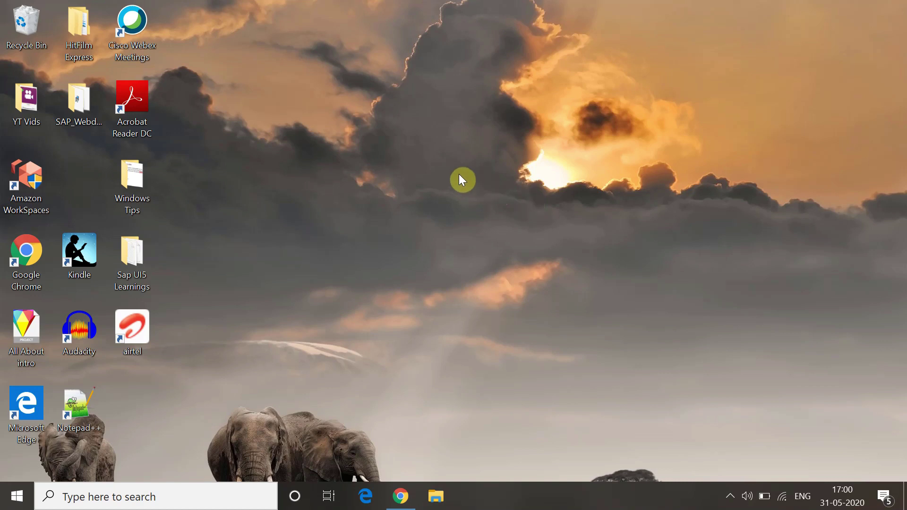
Show the PC's power options with Restart, and dismiss them without restarting
left_click(14, 490)
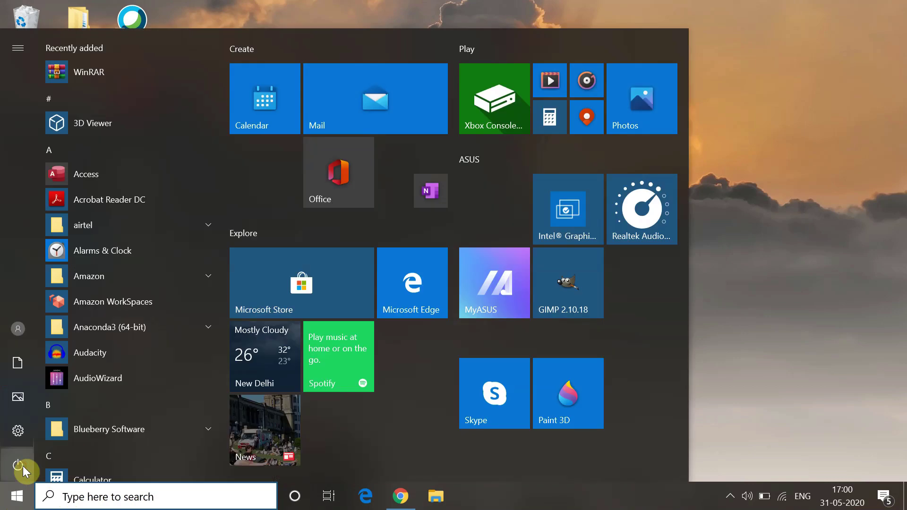
left_click(93, 460)
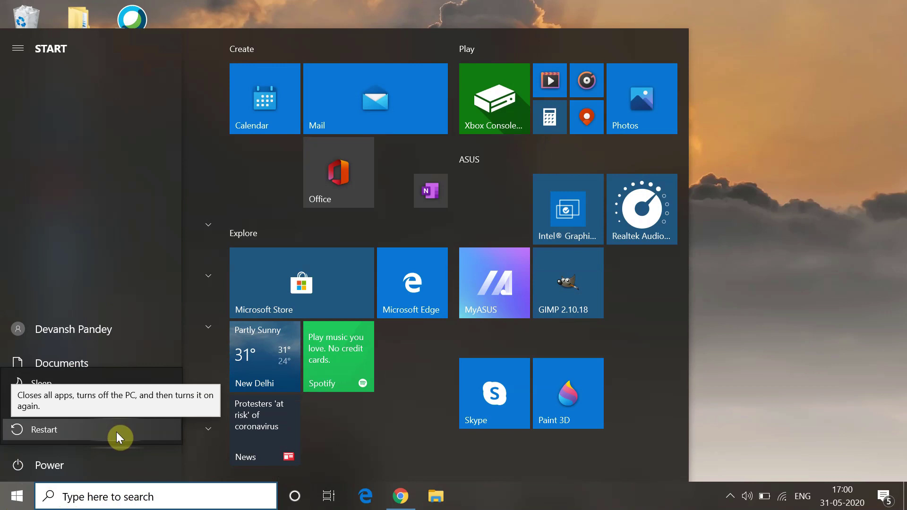
left_click(655, 300)
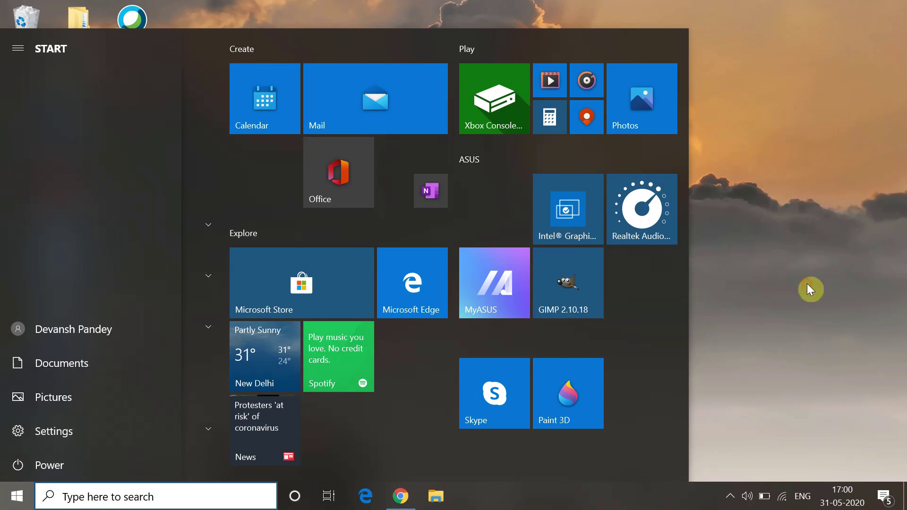
left_click(808, 284)
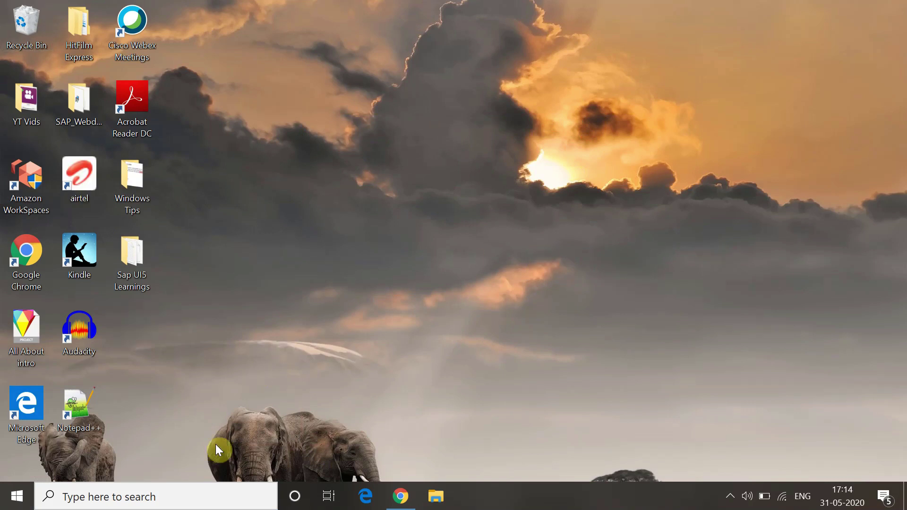
Search for Settings, check for updates on the Windows Update page under Update & Security, and minimize the window
left_click(176, 501)
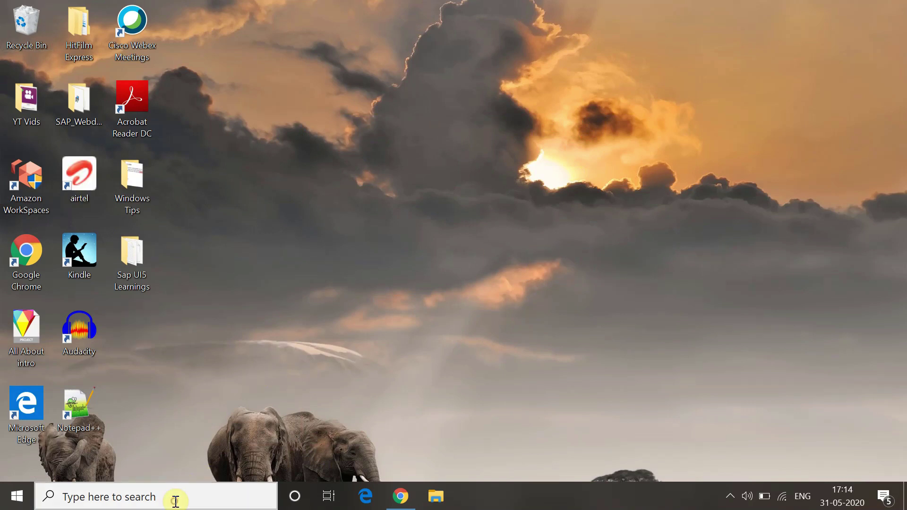
type("settings")
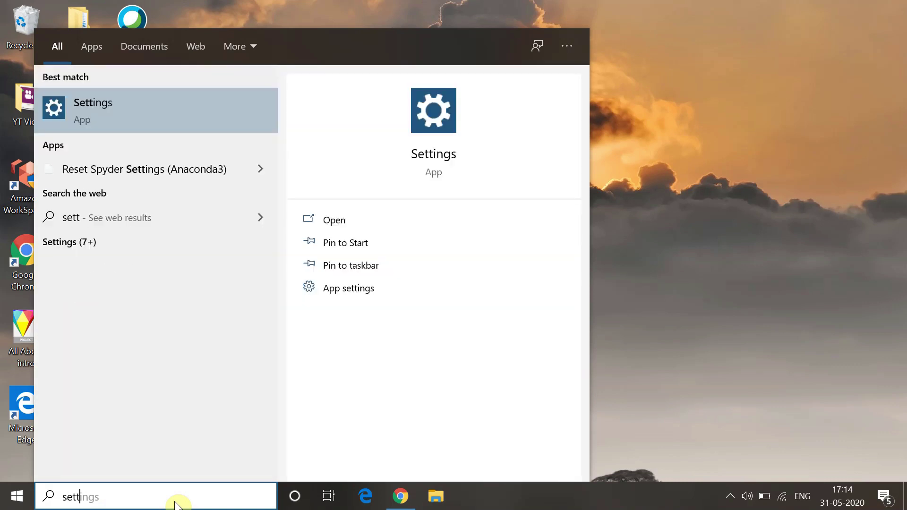
left_click(344, 219)
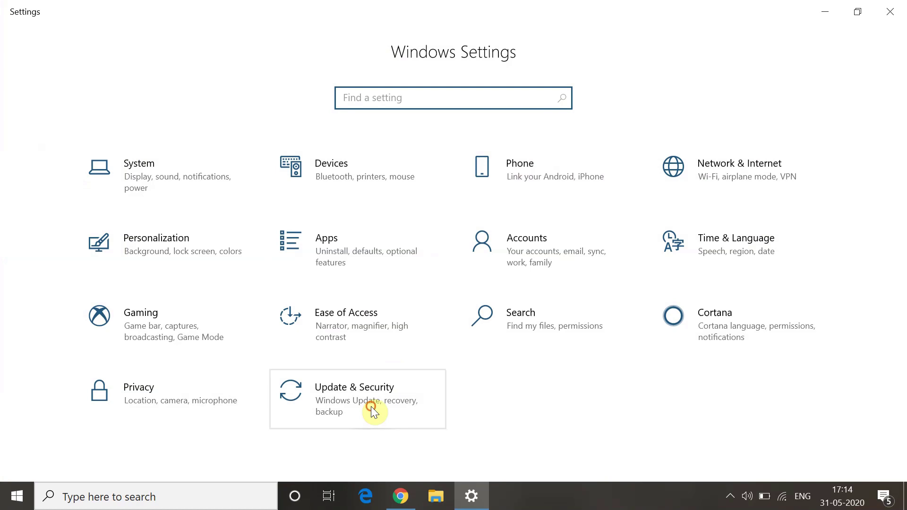
left_click(371, 406)
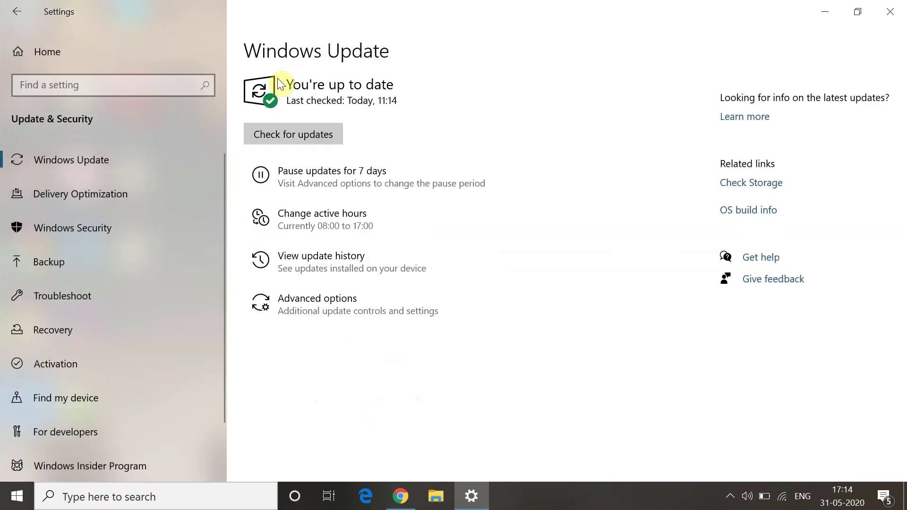
left_click(309, 134)
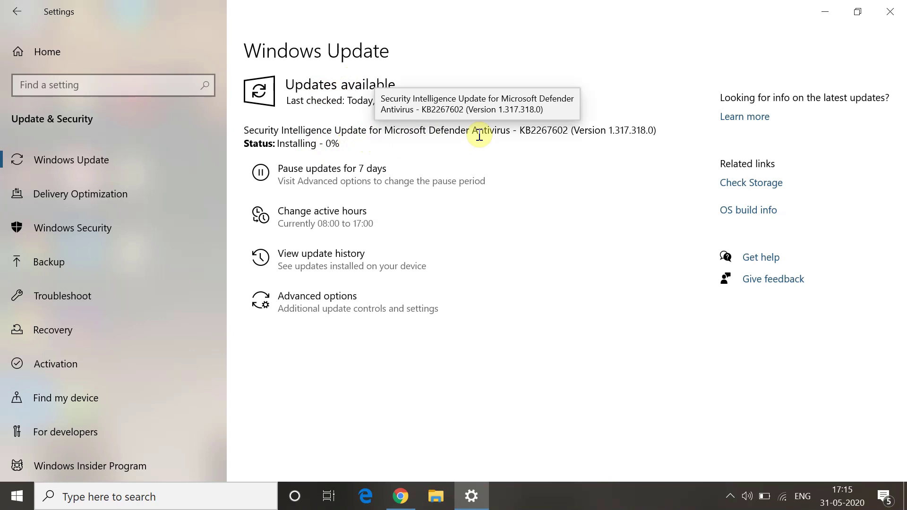
left_click(825, 6)
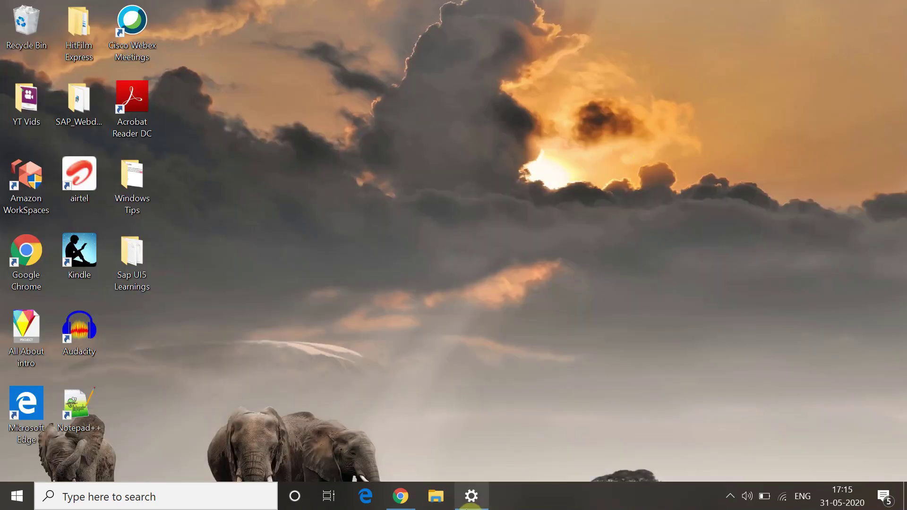
left_click(472, 496)
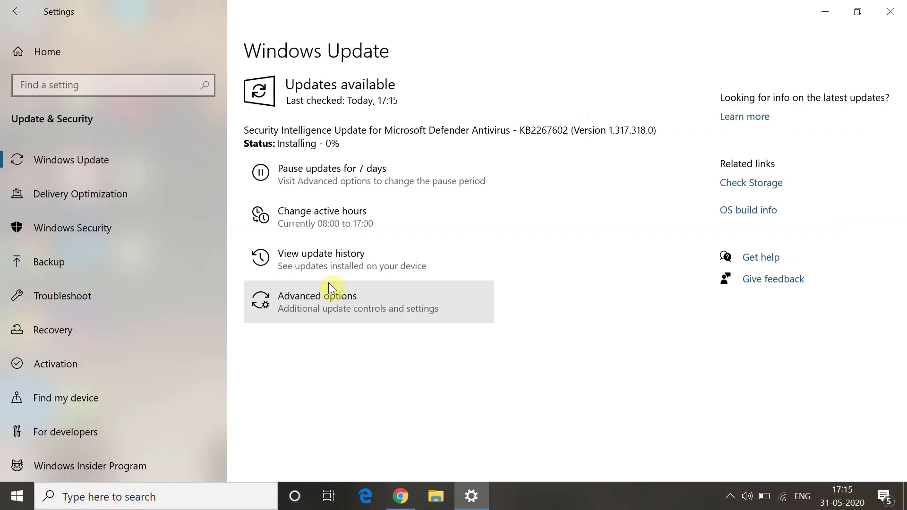
left_click(815, 6)
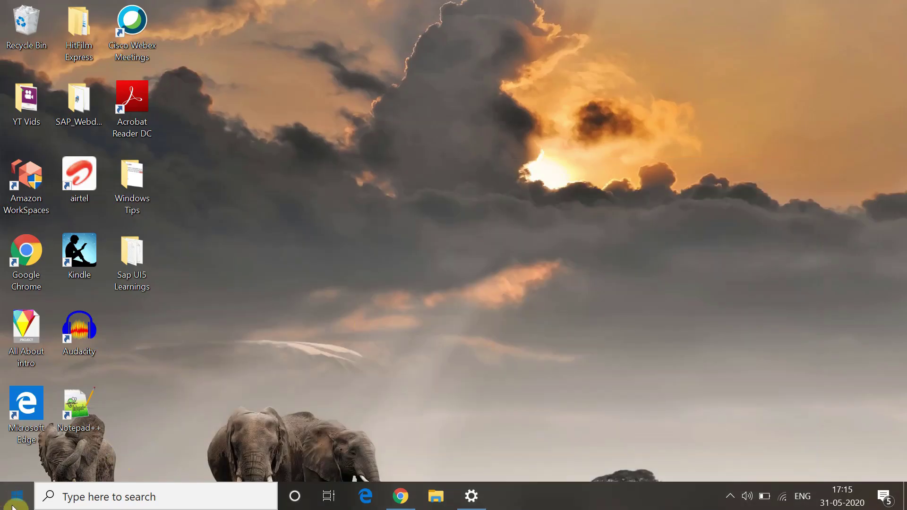
Bring up the Restart power option again and return to the desktop without choosing it
left_click(16, 500)
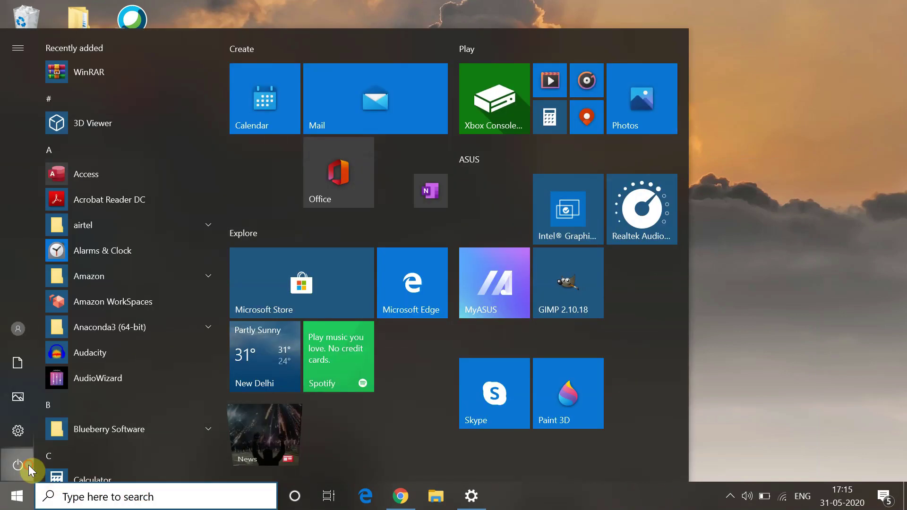
left_click(18, 465)
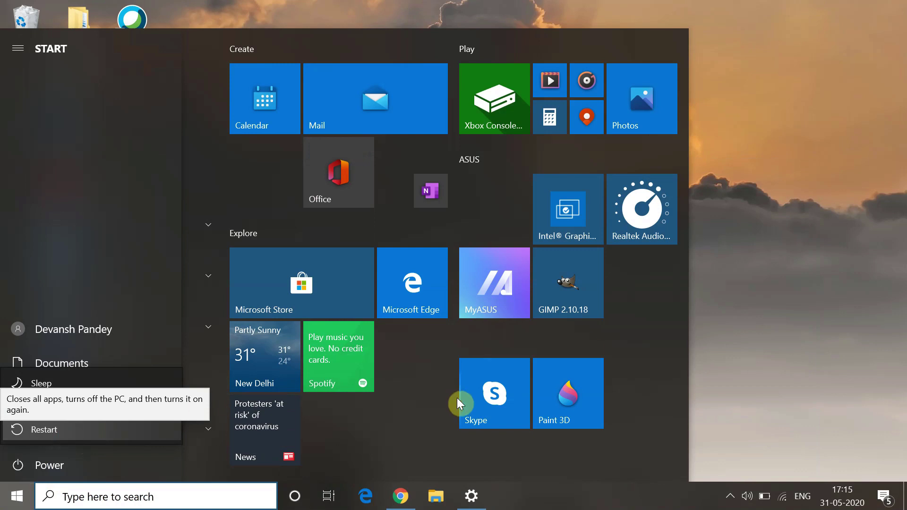
left_click(823, 266)
left_click(823, 266)
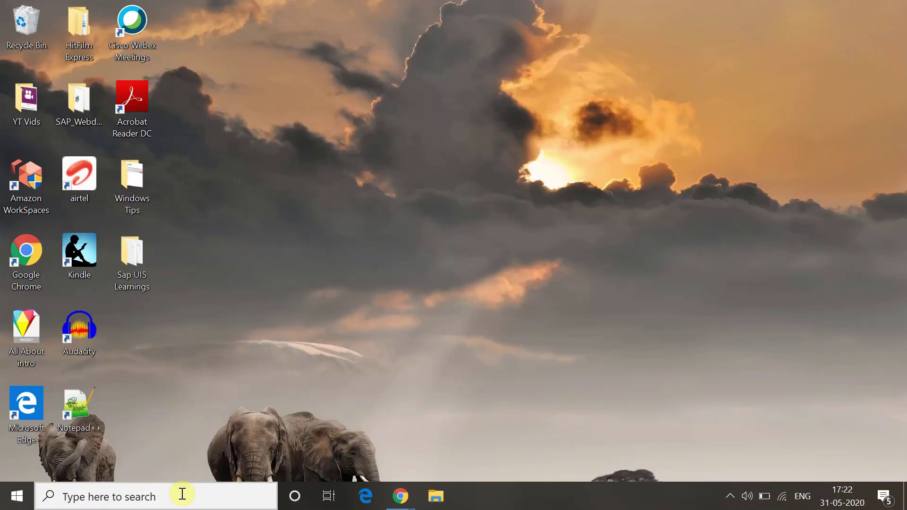
Search for Settings, view the Windows activation status under Update & Security, and minimize the window
left_click(181, 494)
type("setting")
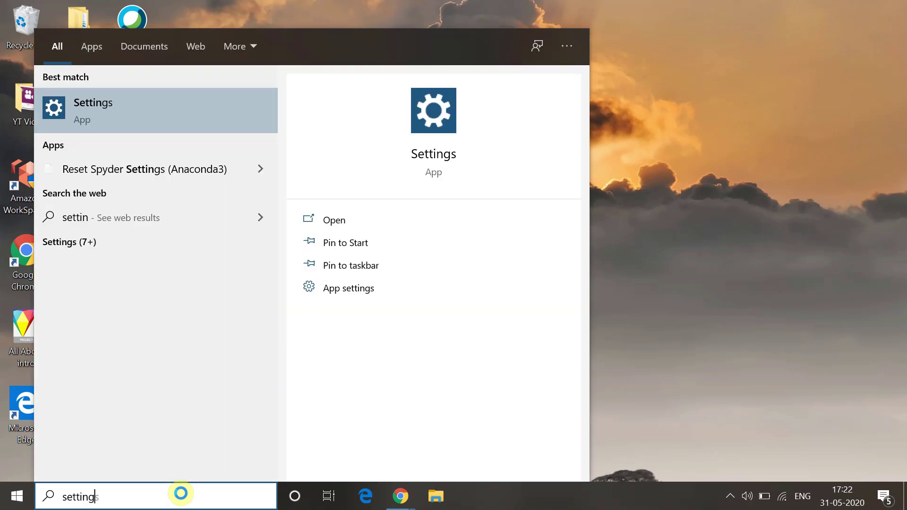
left_click(340, 227)
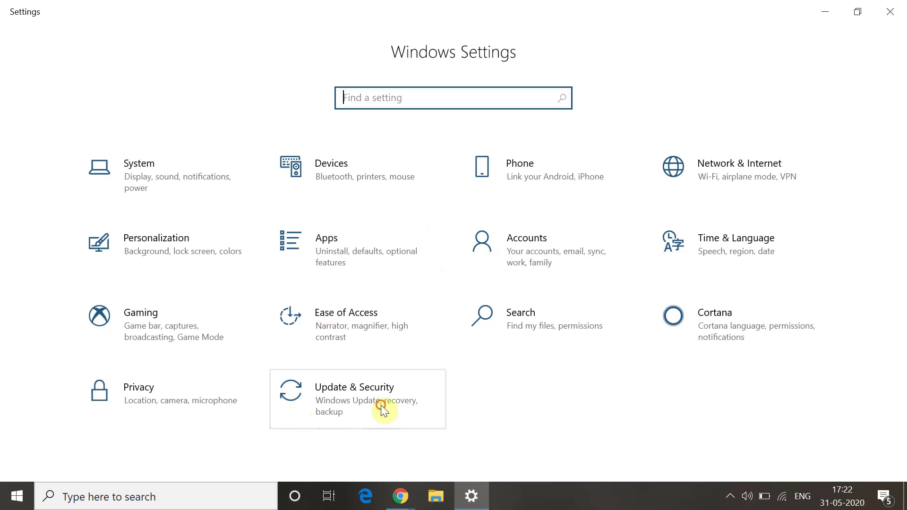
left_click(381, 404)
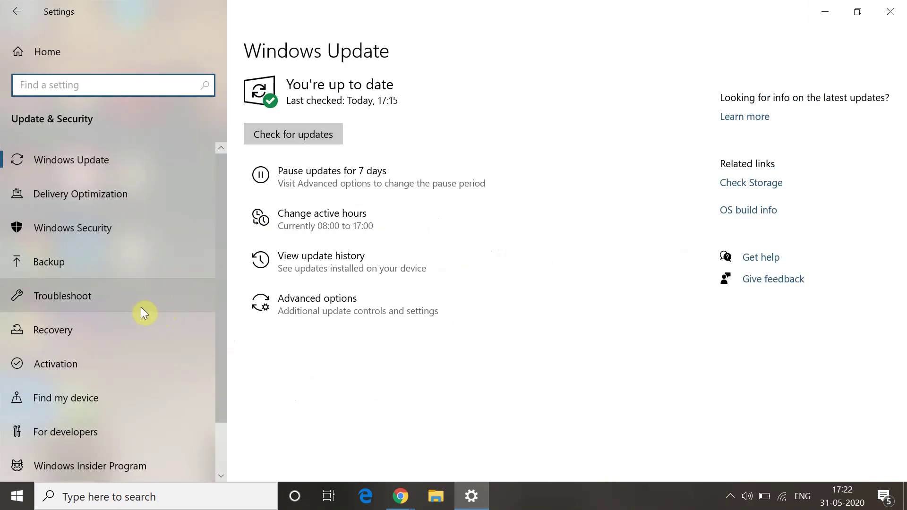
left_click(101, 363)
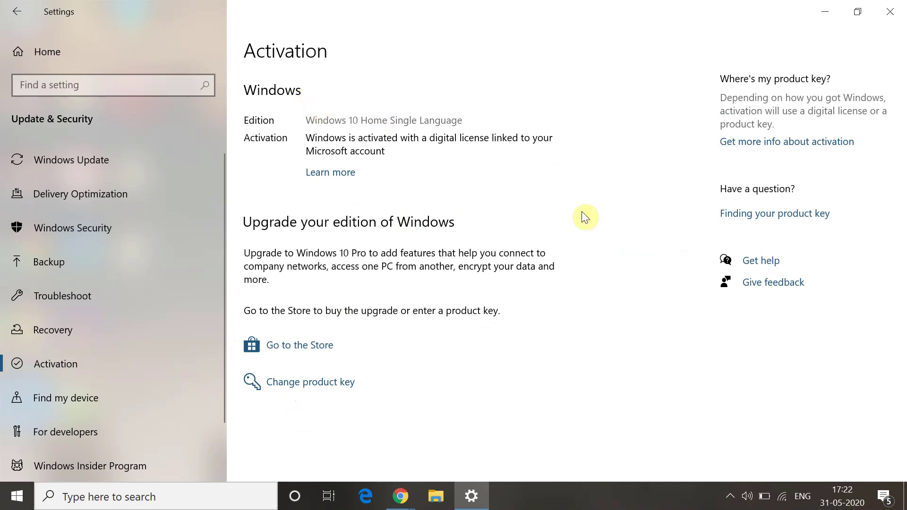
left_click(815, 4)
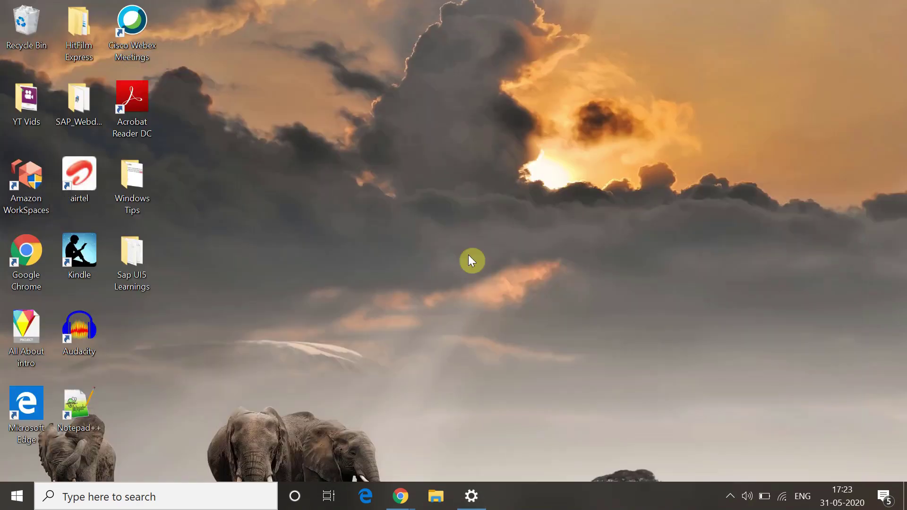
Search for Microsoft Store, launch it to see whether it loads, and minimize its window
left_click(191, 495)
type("micr")
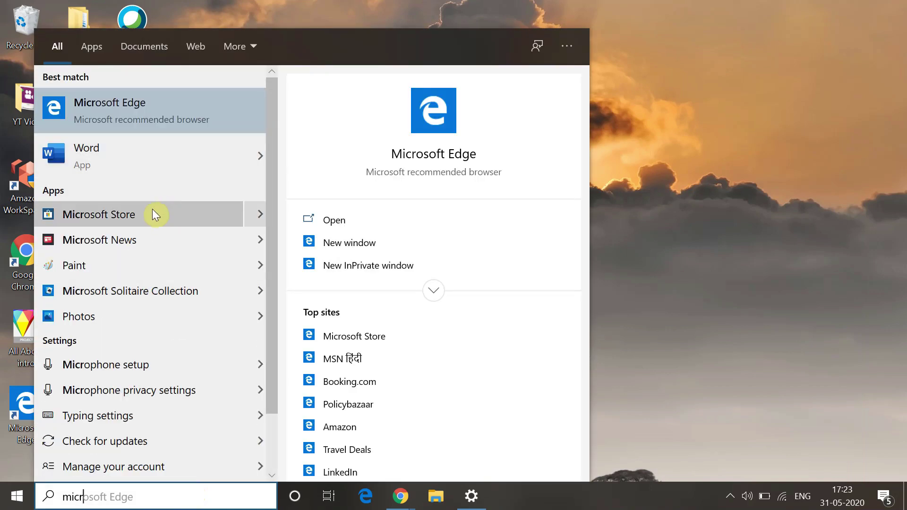
type("o")
left_click(149, 213)
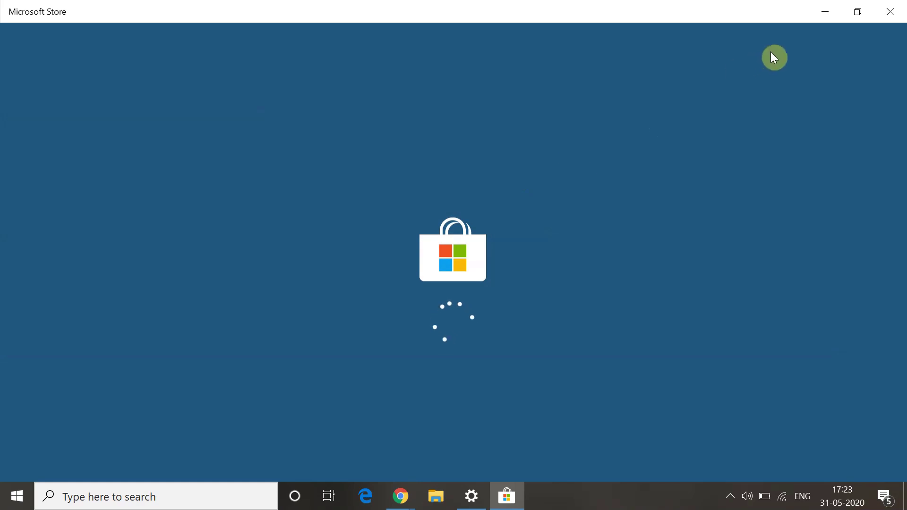
left_click(833, 15)
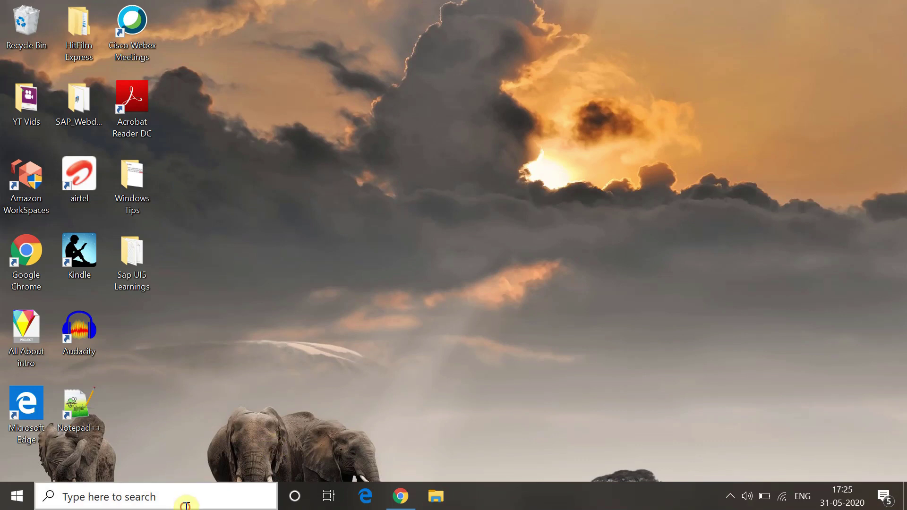
Open Firewall & network protection from the Windows Security page under Update & Security in Settings
left_click(185, 502)
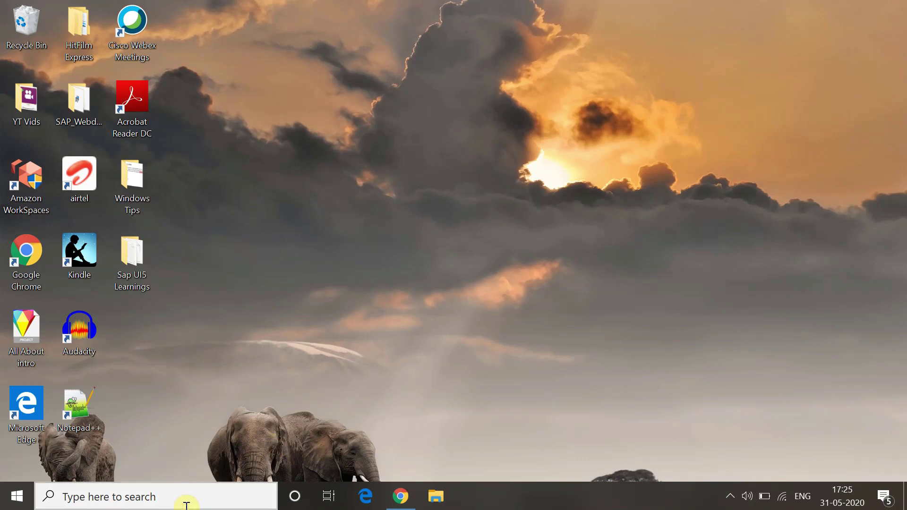
type("settings")
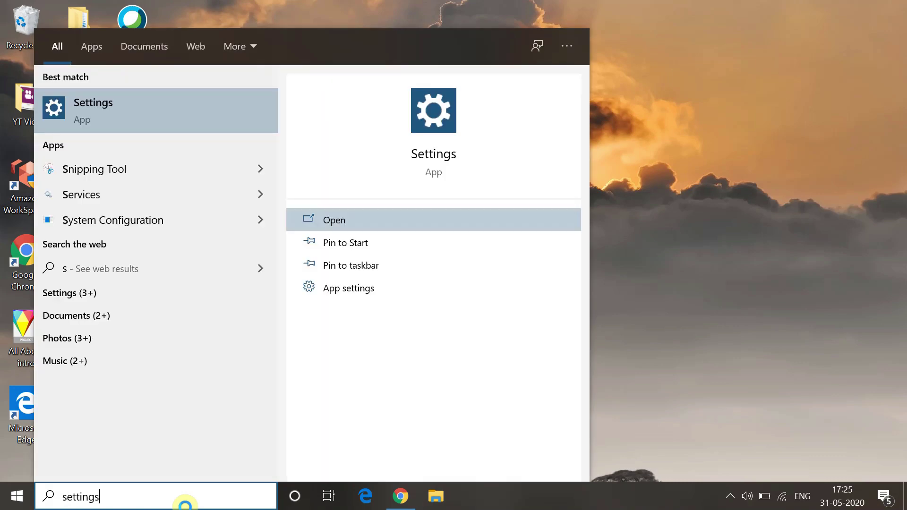
left_click(427, 212)
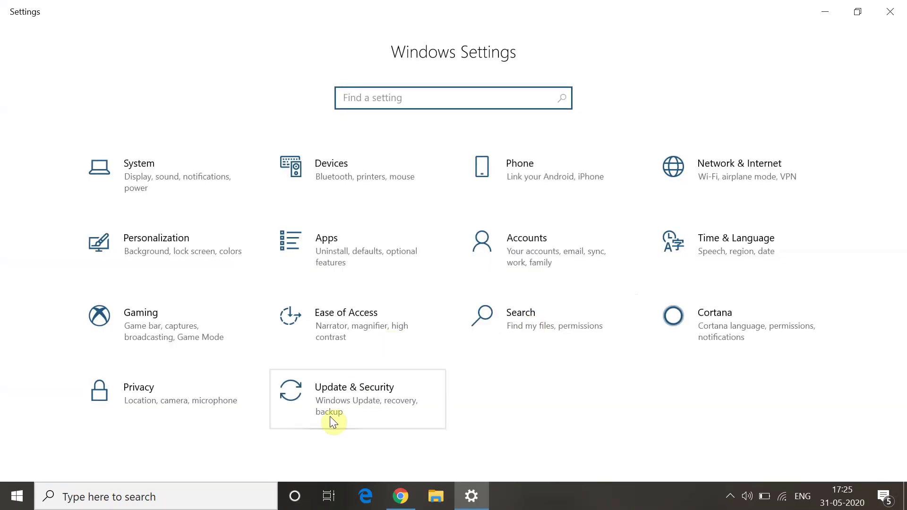
left_click(329, 416)
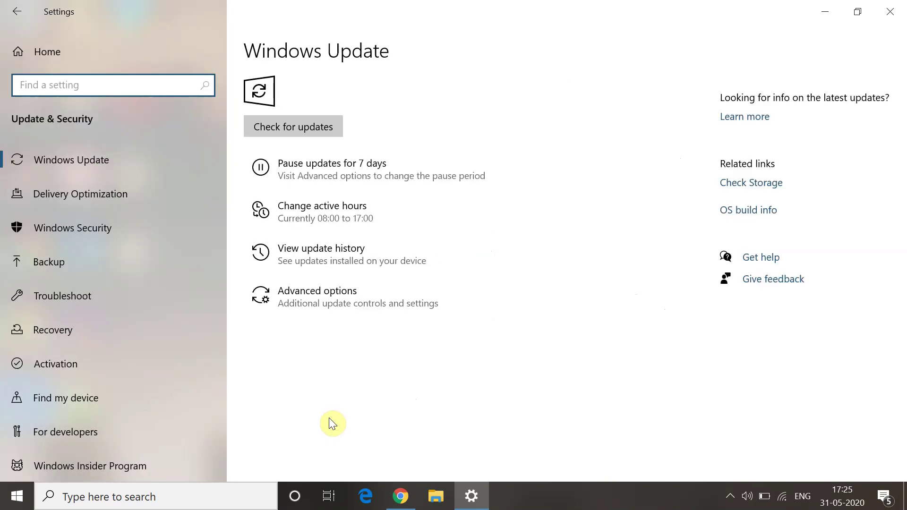
left_click(122, 227)
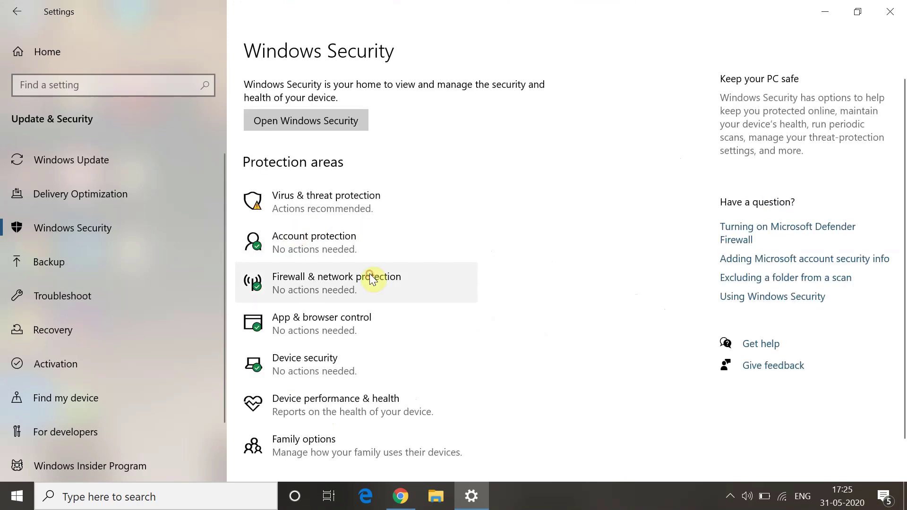
left_click(370, 275)
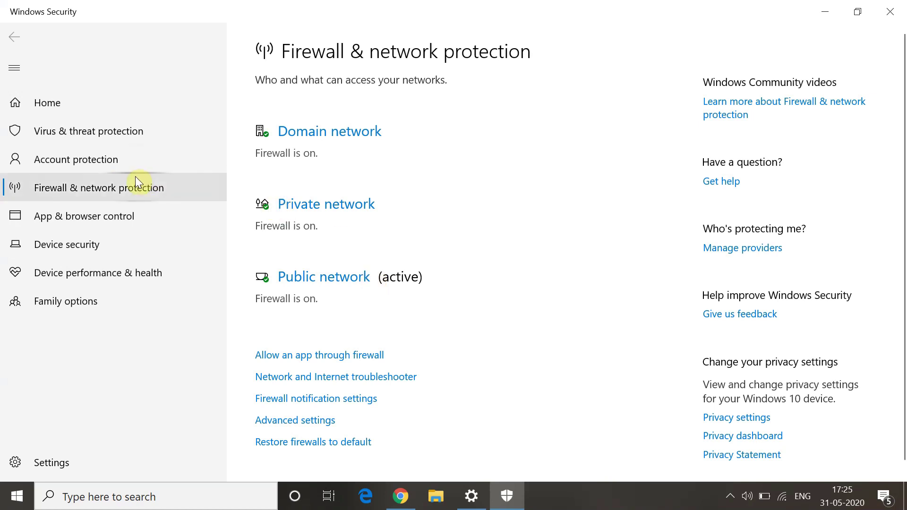
Turn off Windows Defender Firewall for the private network and minimize the window
left_click(320, 208)
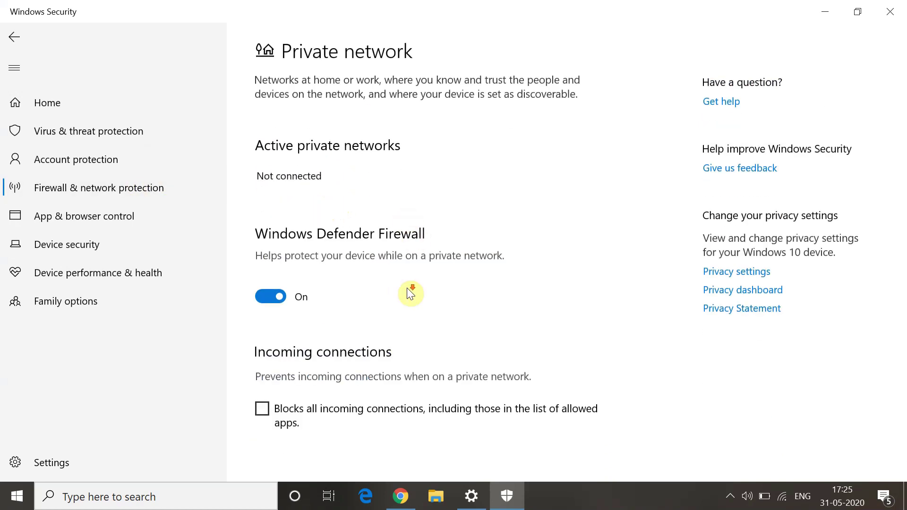
left_click(268, 296)
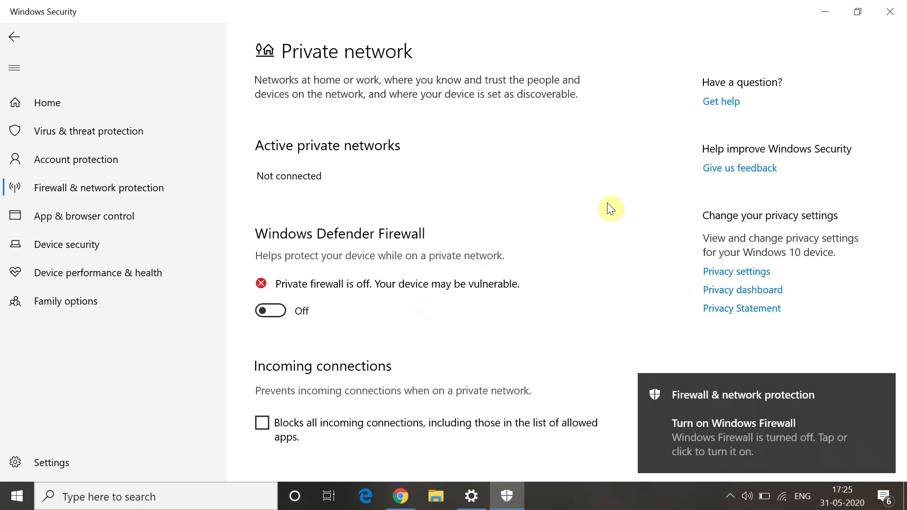
left_click(812, 6)
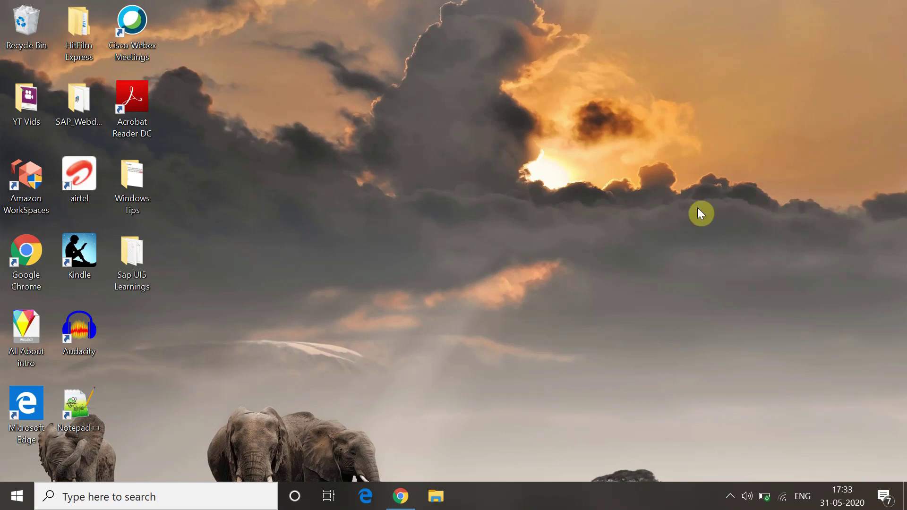
Search for Settings and open the Troubleshoot page under Update & Security
left_click(133, 498)
type("setting")
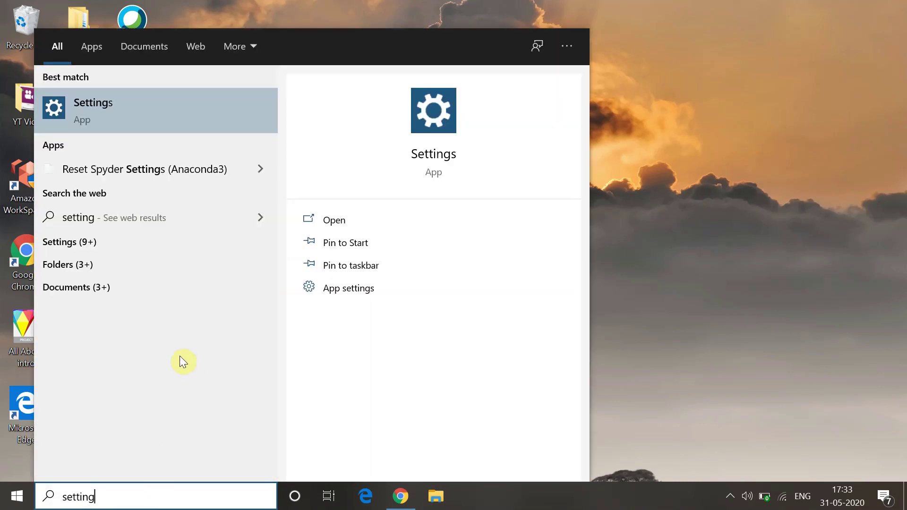
left_click(337, 220)
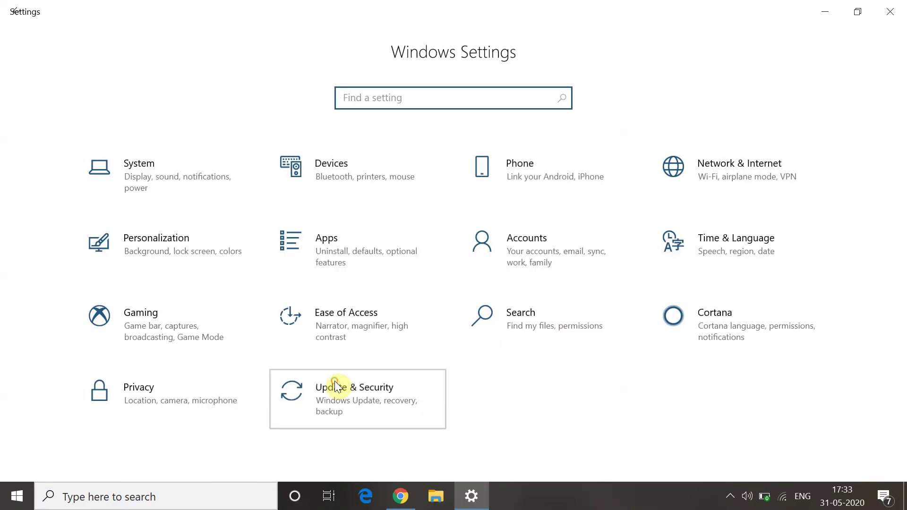
left_click(336, 386)
left_click(102, 300)
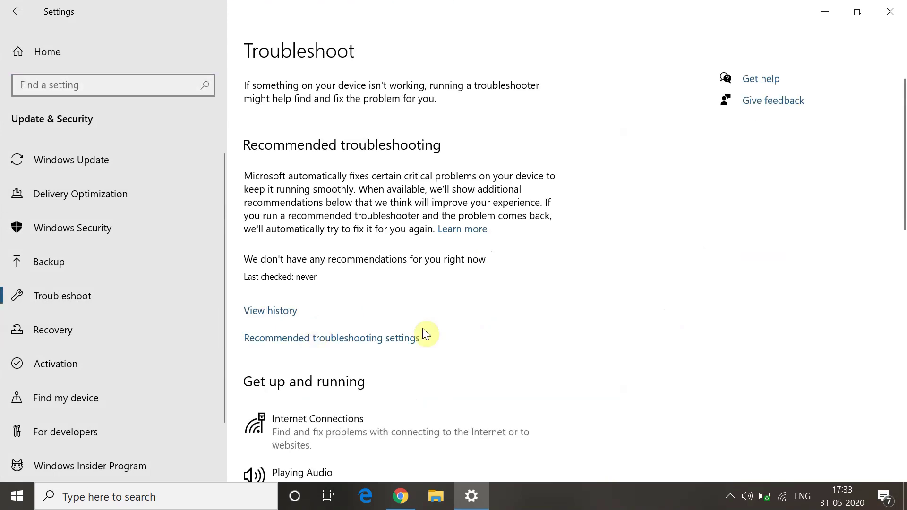
Run the Video Playback troubleshooter from the Troubleshoot page
scroll(459, 375, "down", 8)
scroll(459, 378, "down", 10)
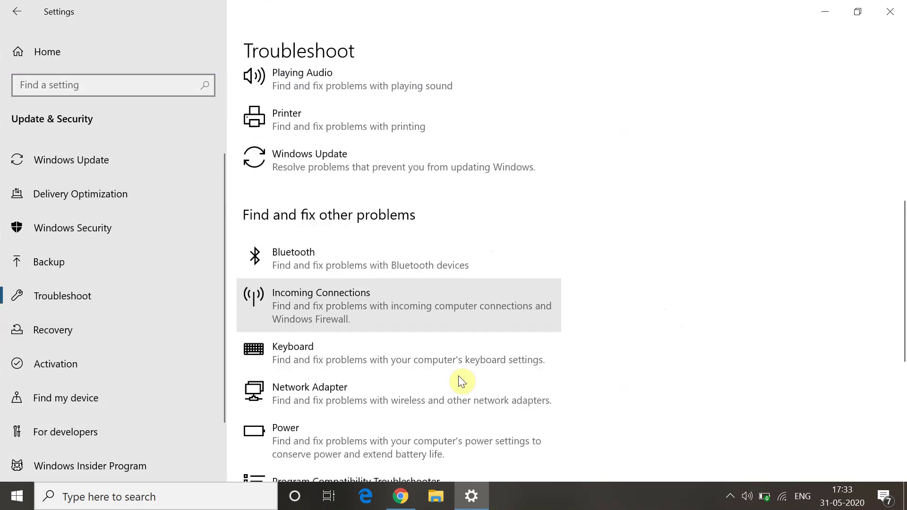
left_click(459, 376)
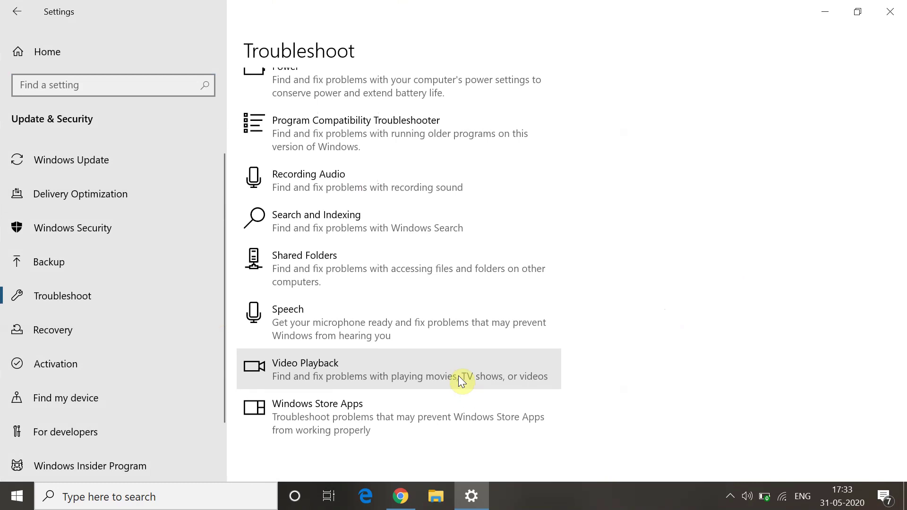
left_click(524, 415)
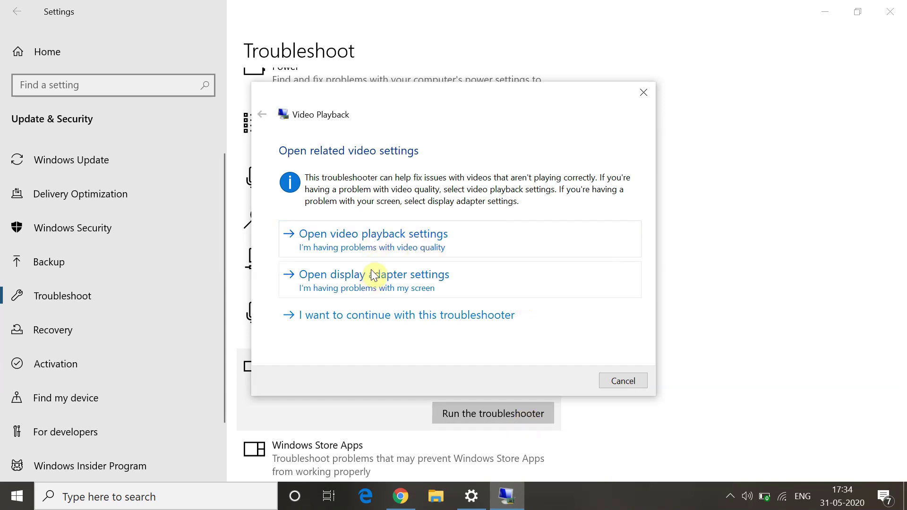
Open the video playback settings from the troubleshooter, close the troubleshooter, and look over the Video playback page before returning to the desktop
left_click(414, 253)
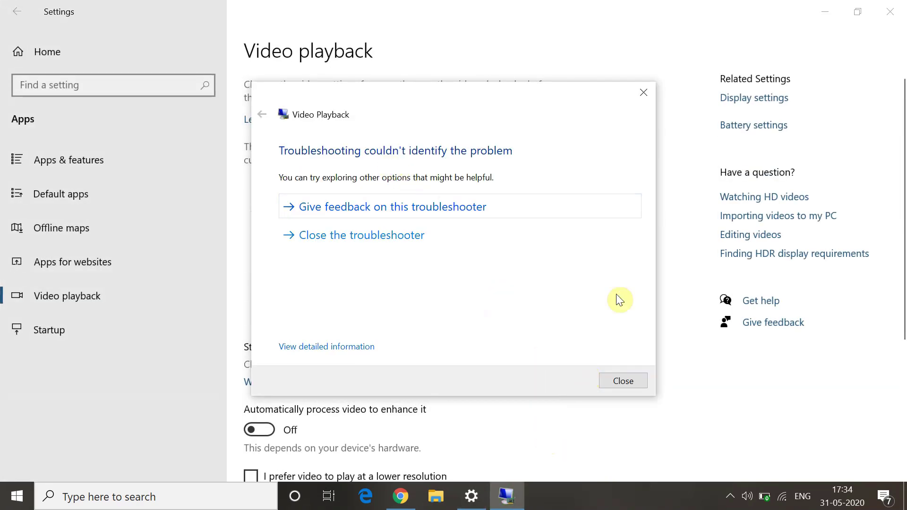
left_click(621, 388)
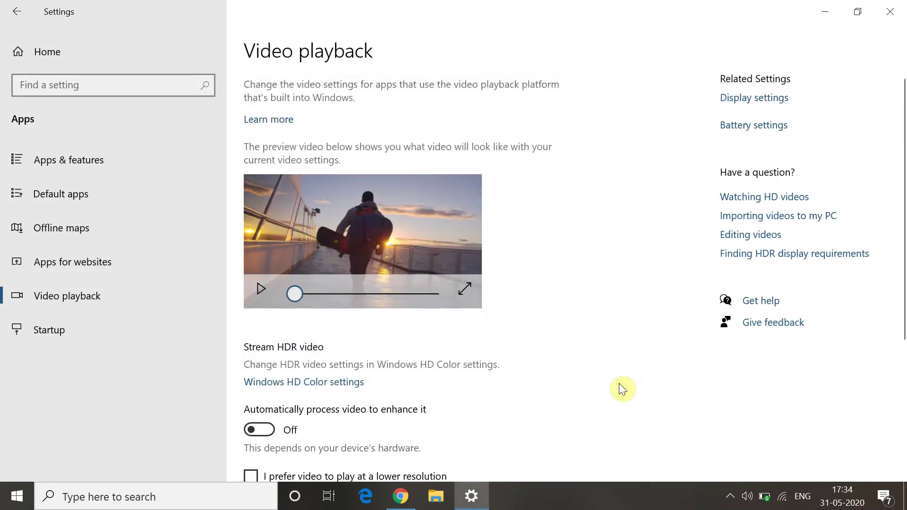
scroll(620, 384, "down", 5)
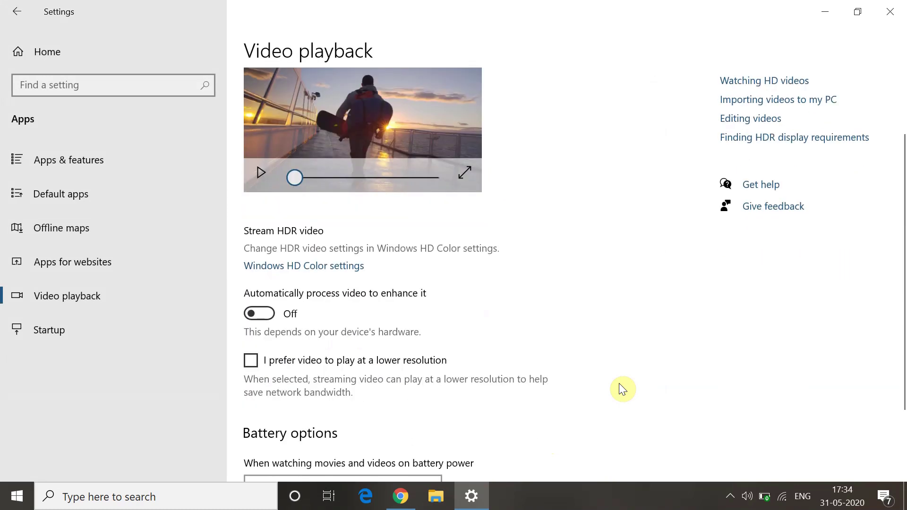
scroll(620, 385, "up", 4)
scroll(622, 388, "up", 1)
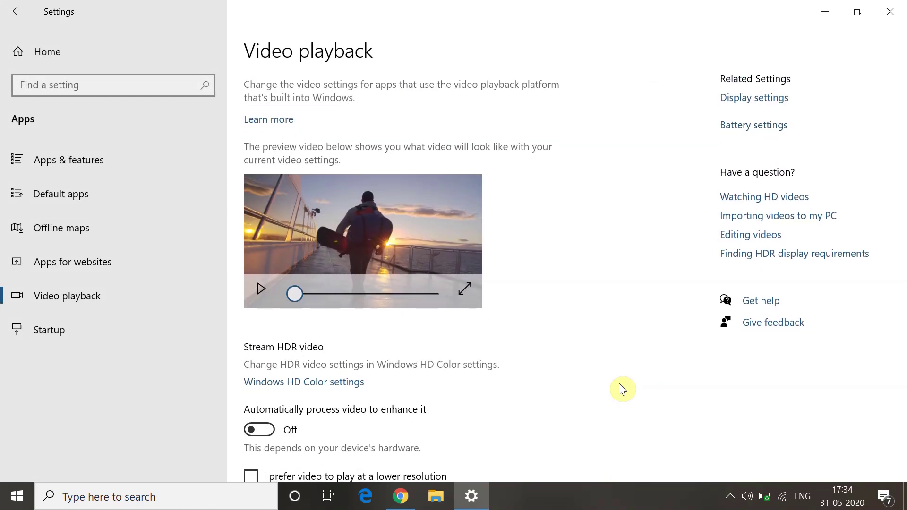
key("super+d")
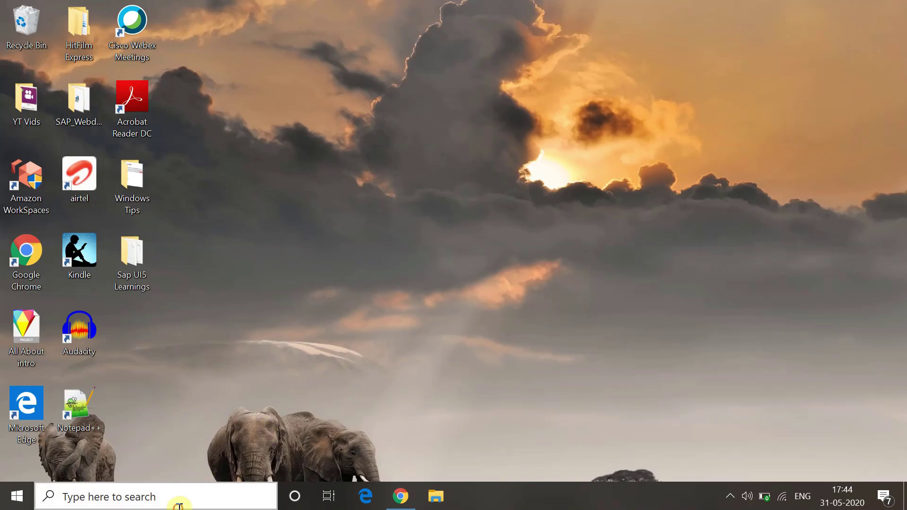
Search Windows for "res" and open Create a restore point
left_click(179, 505)
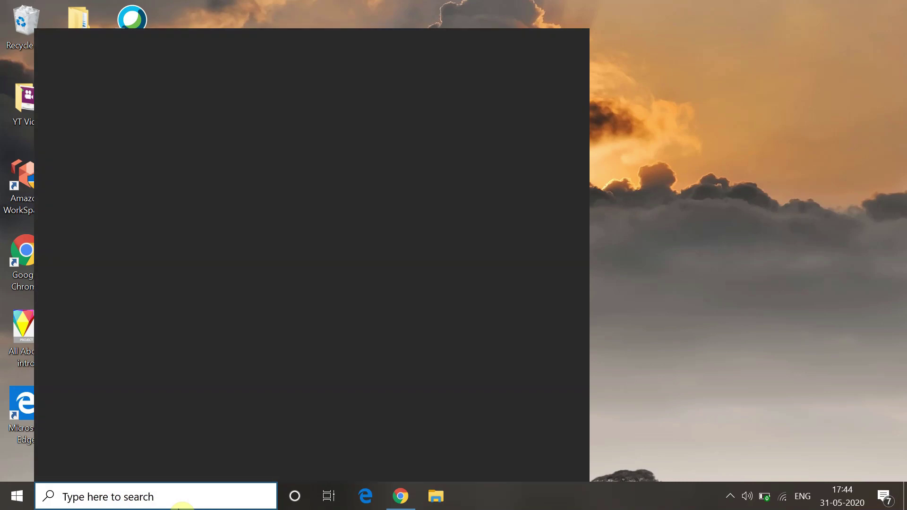
type("res")
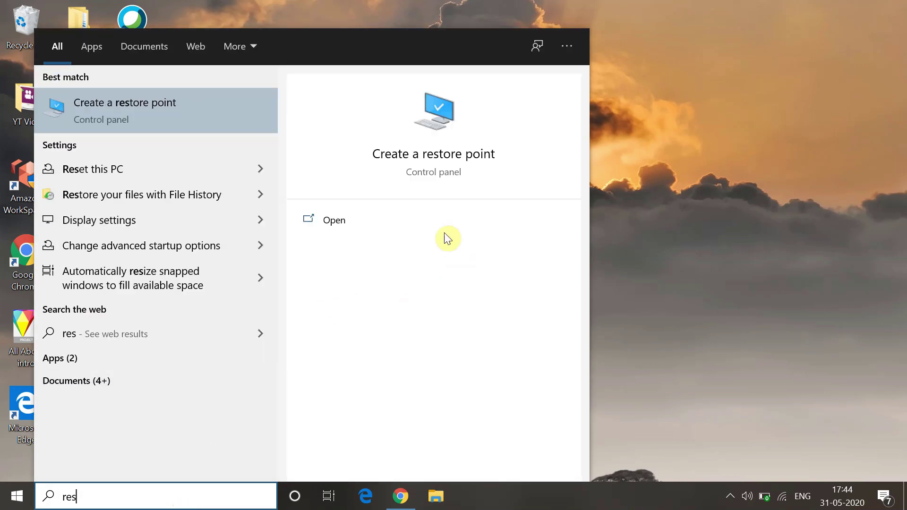
left_click(424, 154)
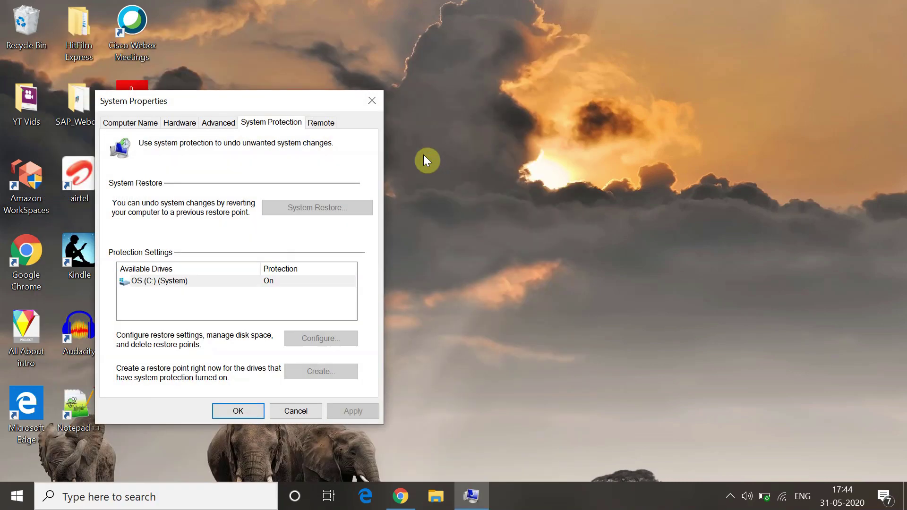
left_click(304, 205)
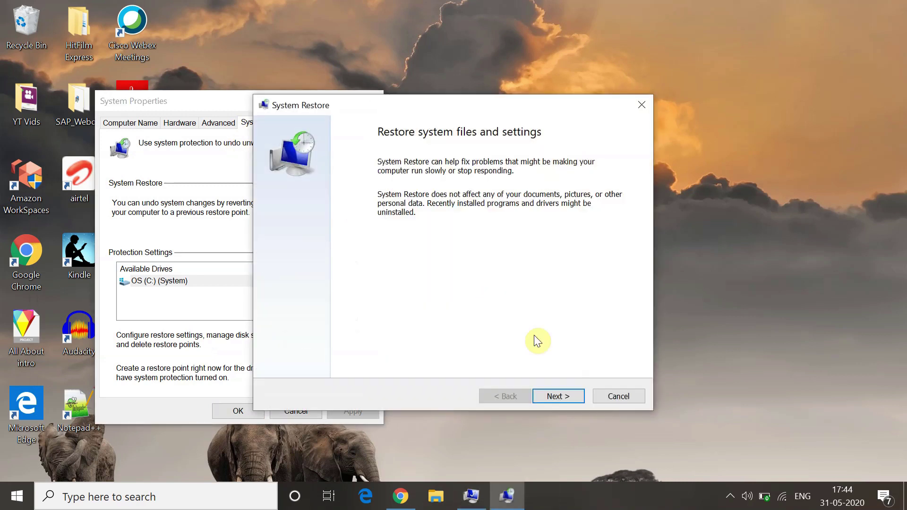
left_click(554, 398)
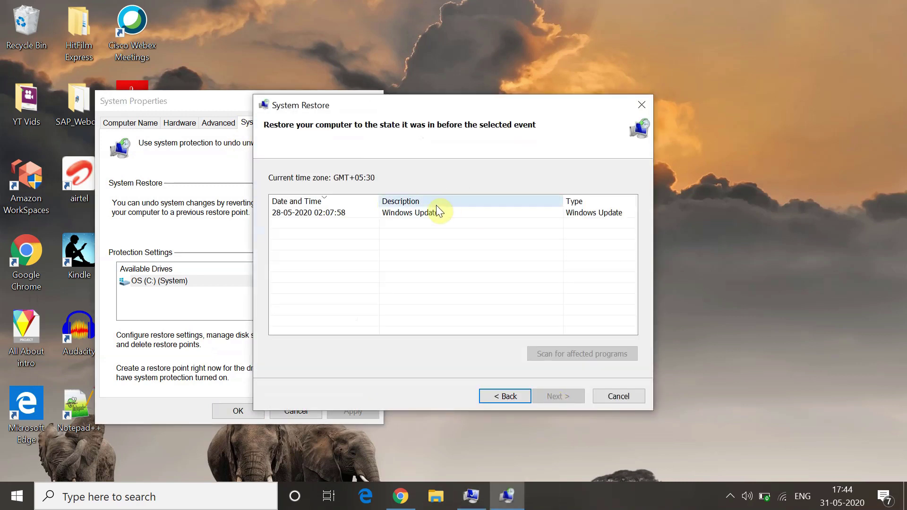
left_click(420, 213)
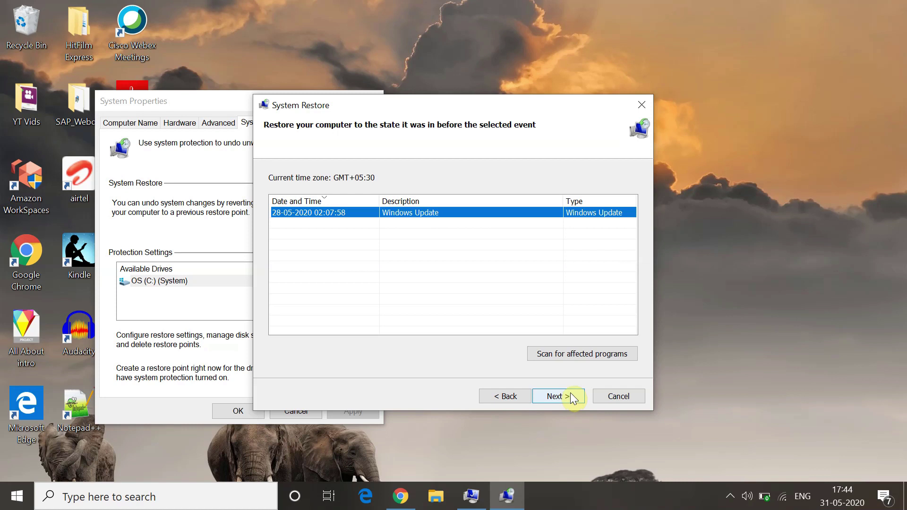
Close System Restore and System Properties without restoring, and refresh the desktop
left_click(639, 109)
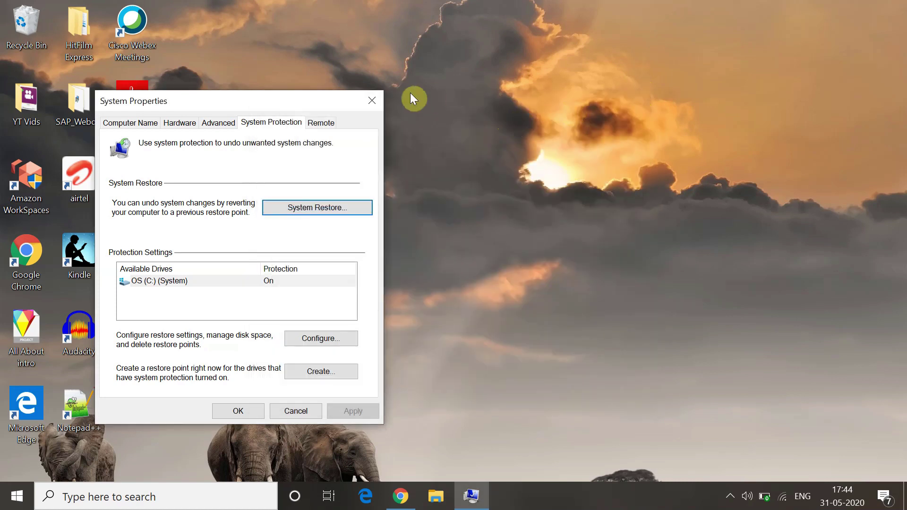
left_click(381, 100)
right_click(535, 116)
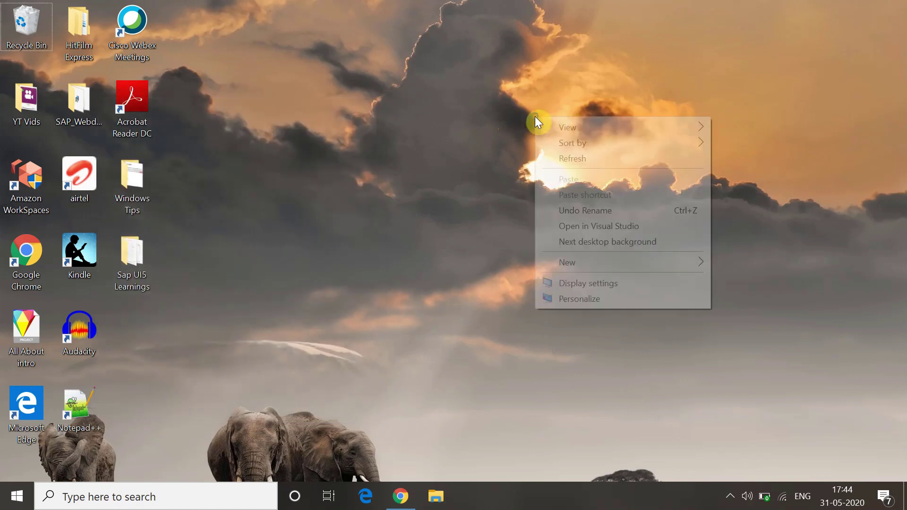
left_click(590, 161)
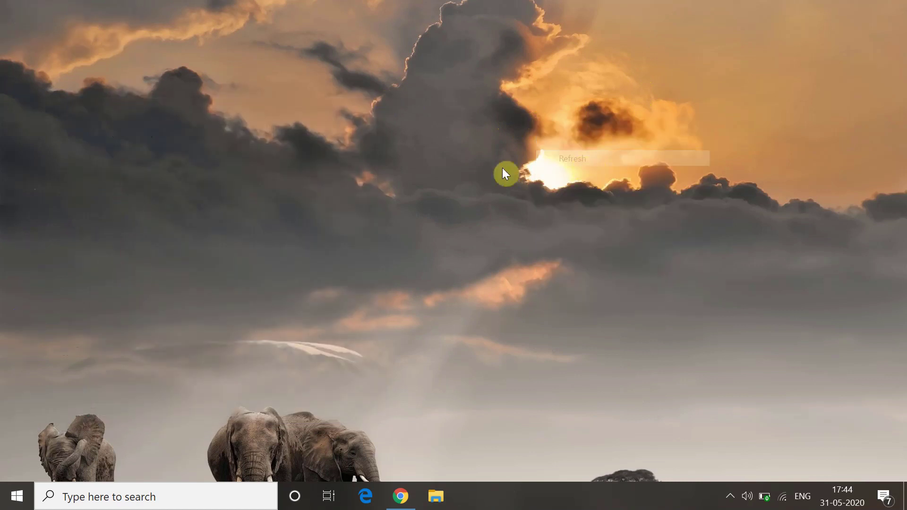